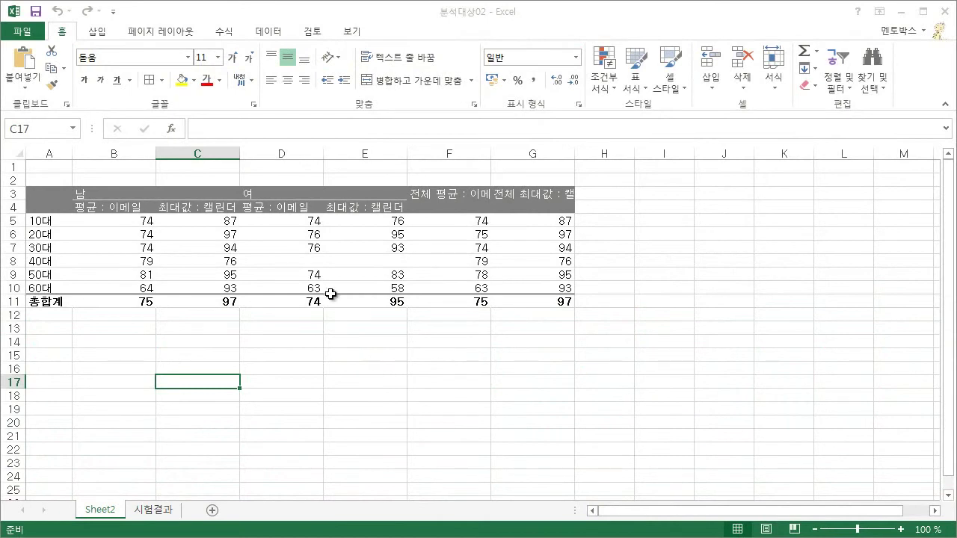
Step: Select a cell in the age-by-gender pivot table so the PivotTable Fields pane appears
click(328, 265)
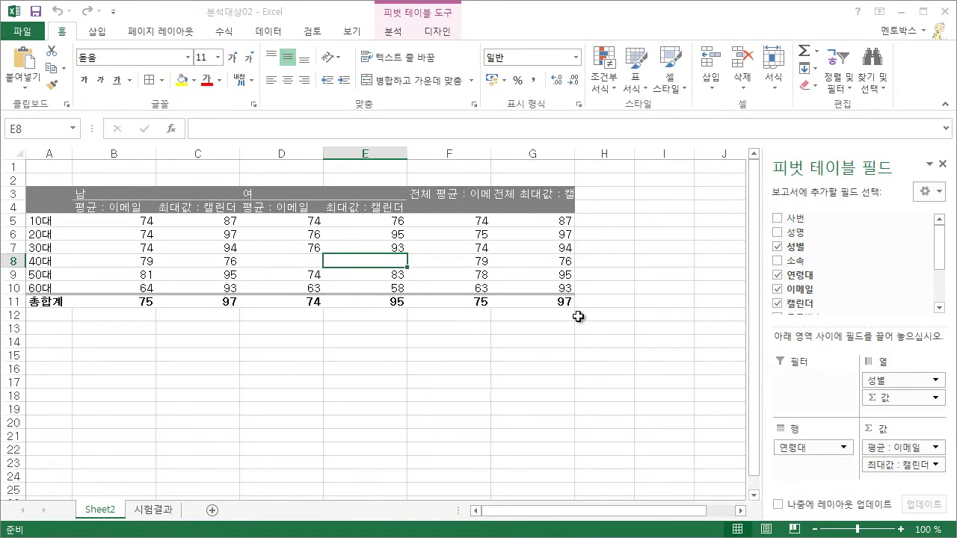
Step: Insert a Clustered Column pivot chart of email averages and calendar maximums by gender
click(396, 32)
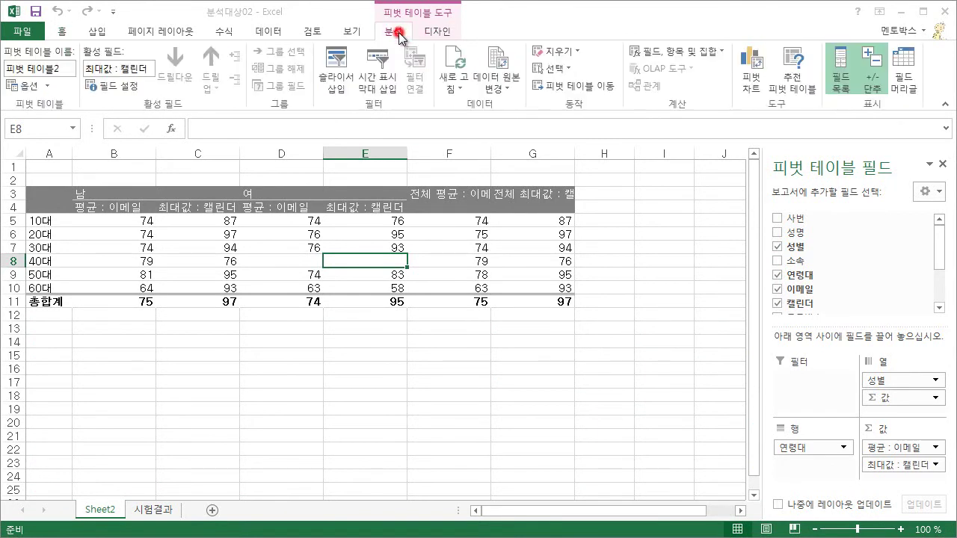
click(752, 77)
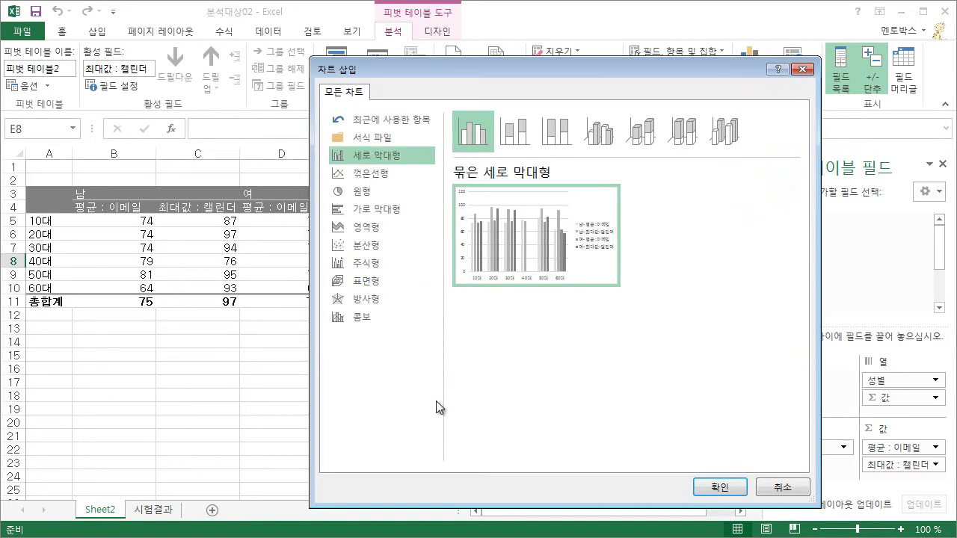
click(728, 487)
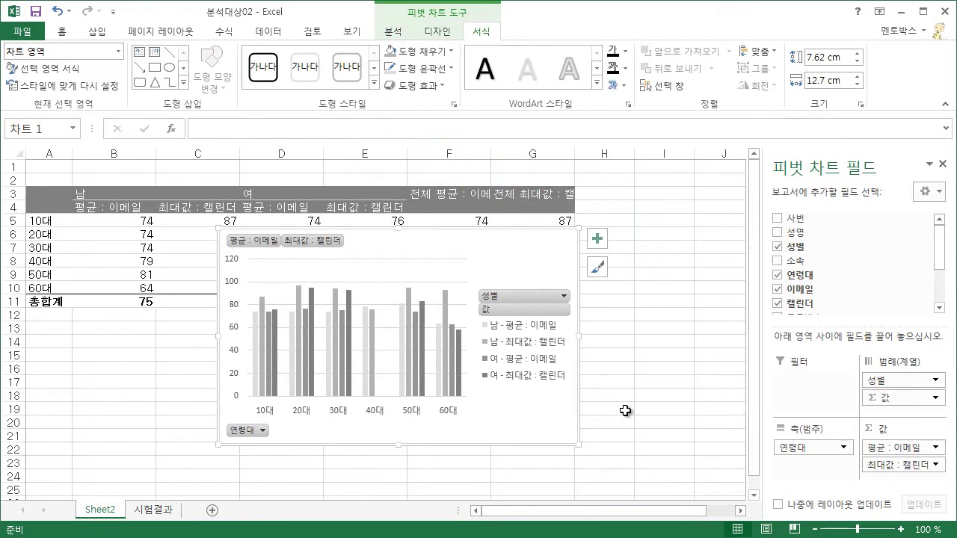
Step: Move the pivot chart beneath the pivot table and enlarge it to 8.98 × 17.44 cm
drag(499, 232, 502, 326)
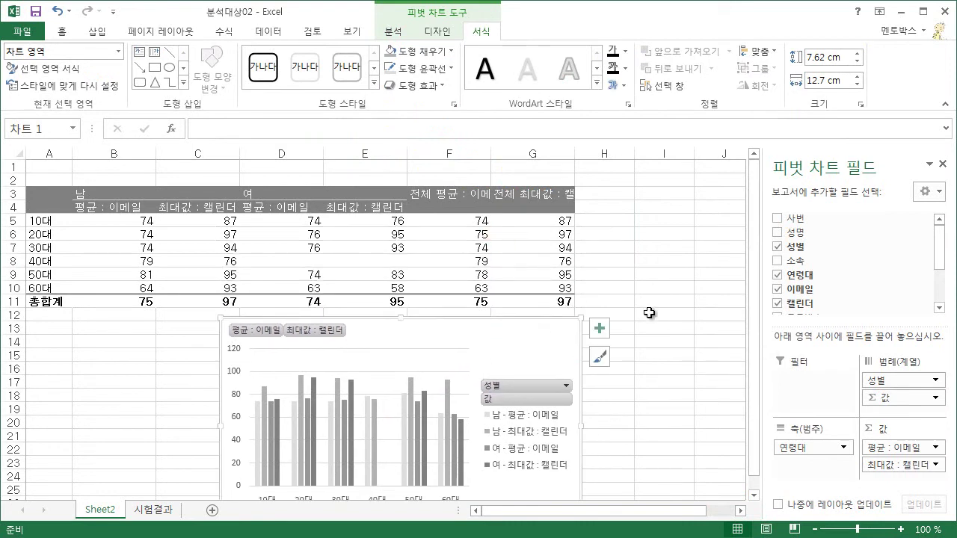
scroll(635, 291, down, 2)
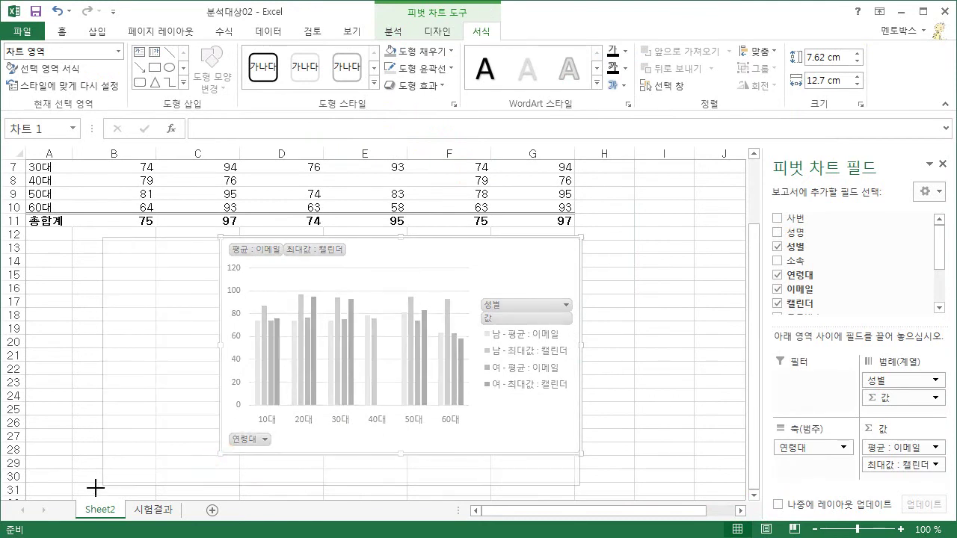
drag(222, 456, 86, 491)
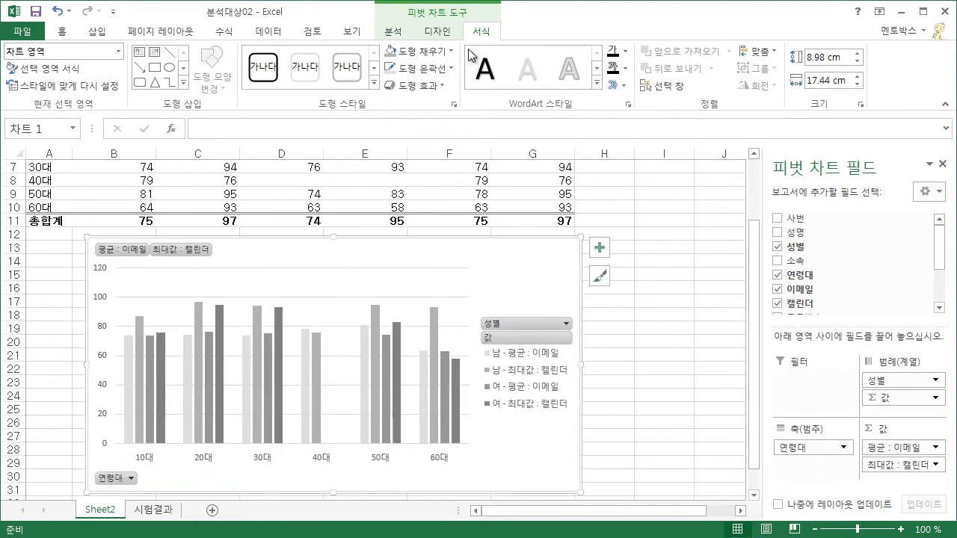
click(440, 31)
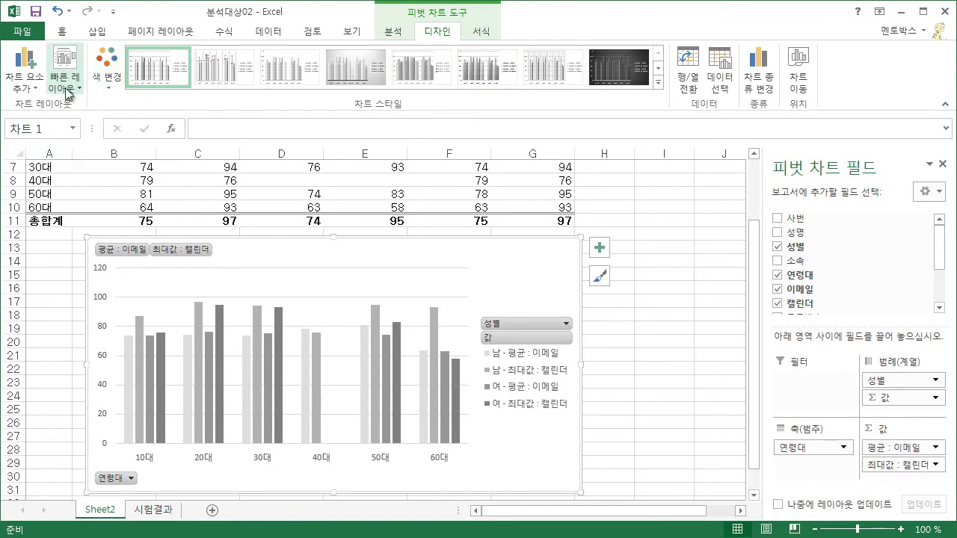
click(68, 88)
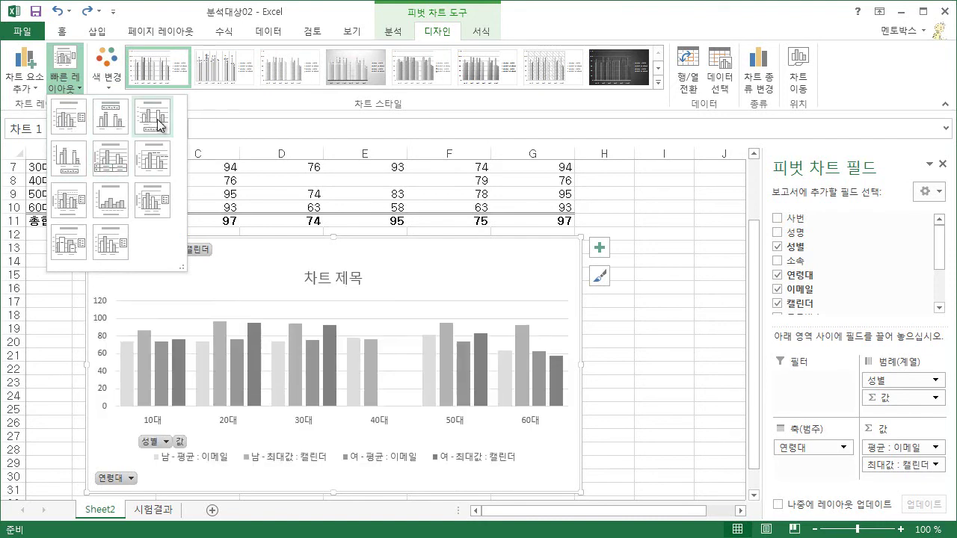
click(215, 103)
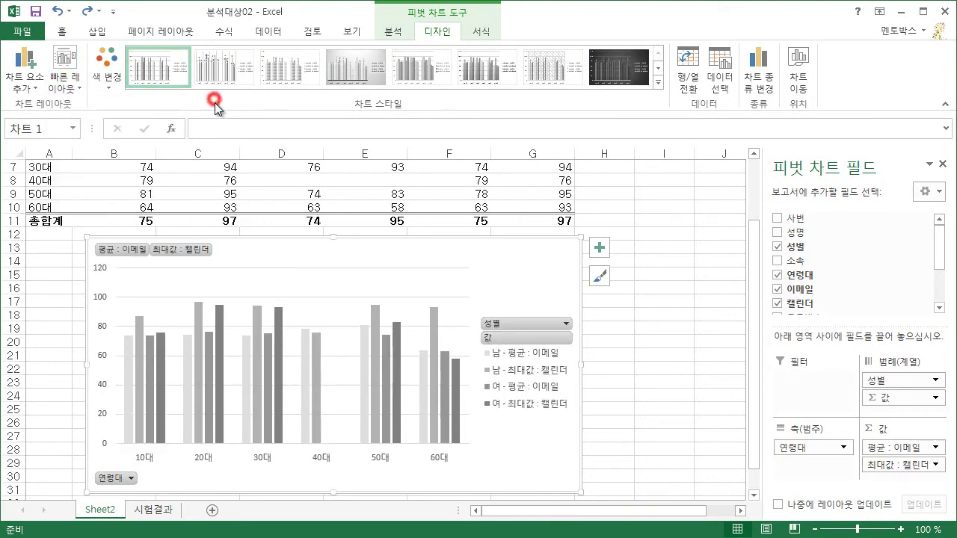
scroll(89, 153, down, 1)
click(110, 82)
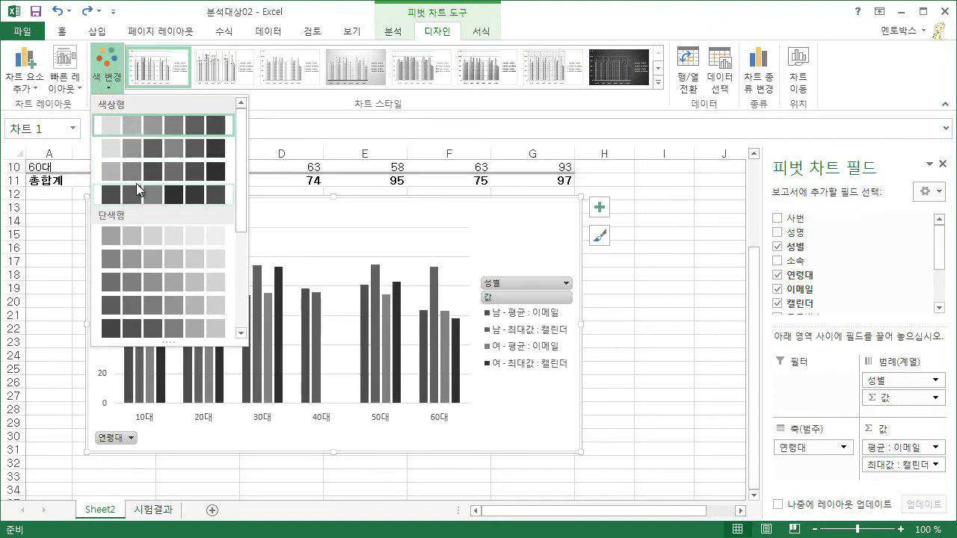
click(317, 112)
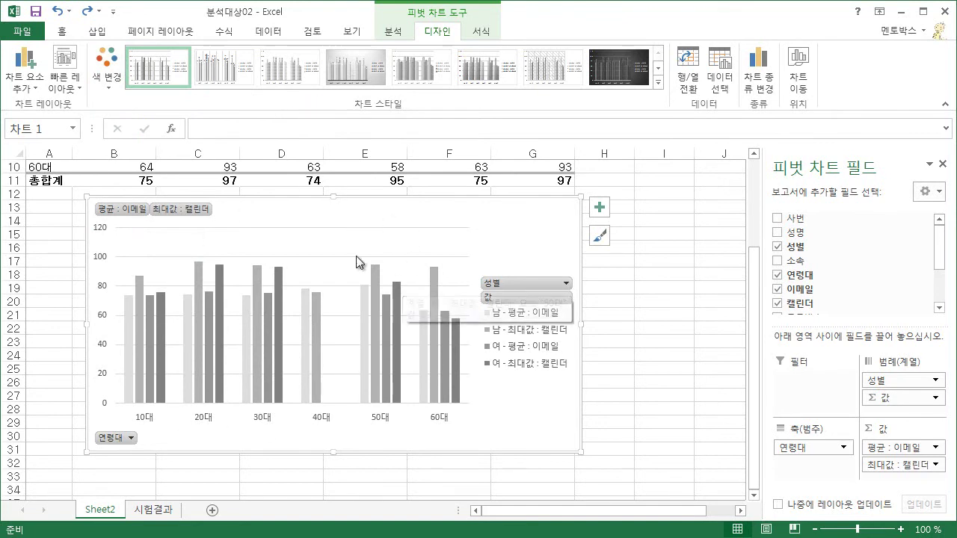
scroll(327, 263, up, 3)
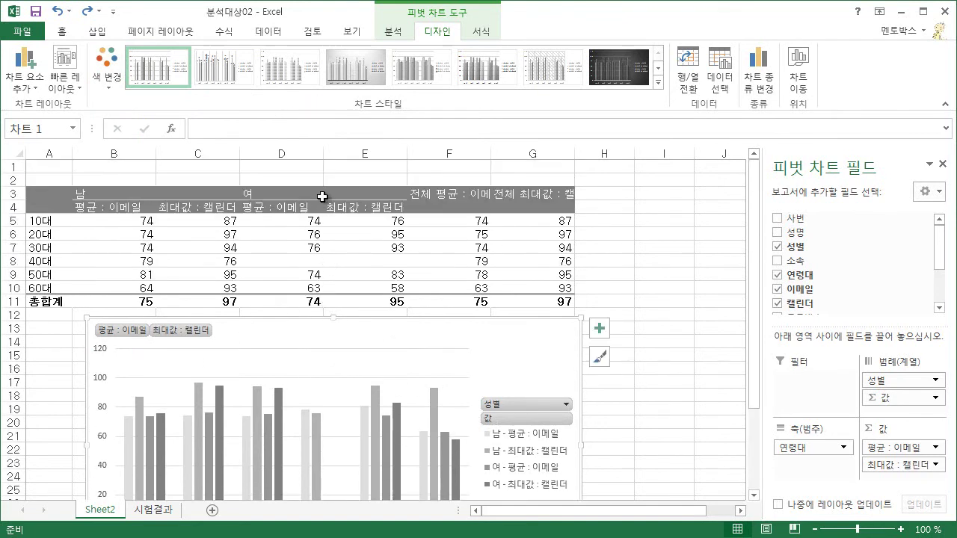
click(112, 85)
click(272, 99)
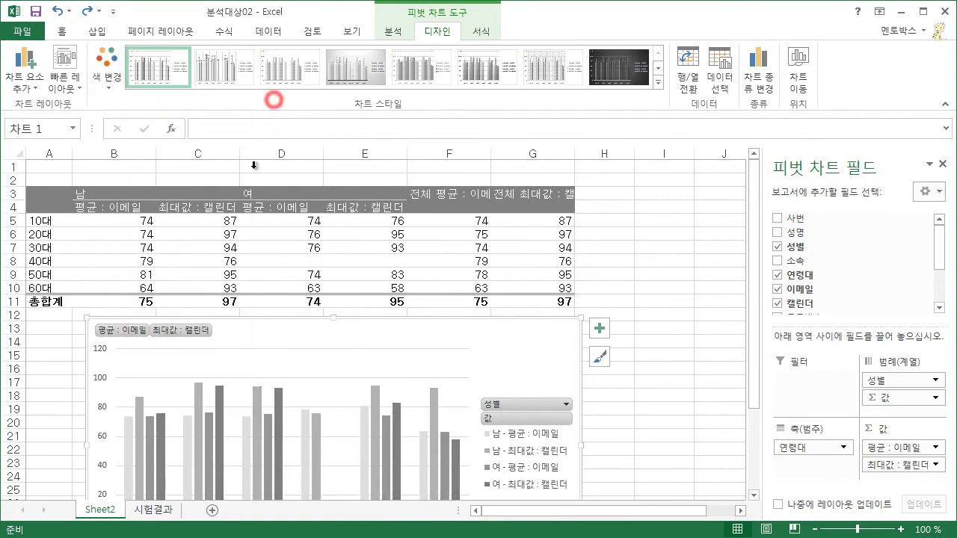
Step: Apply the Green (녹색) theme colours so the chart's series turn green and teal
click(158, 33)
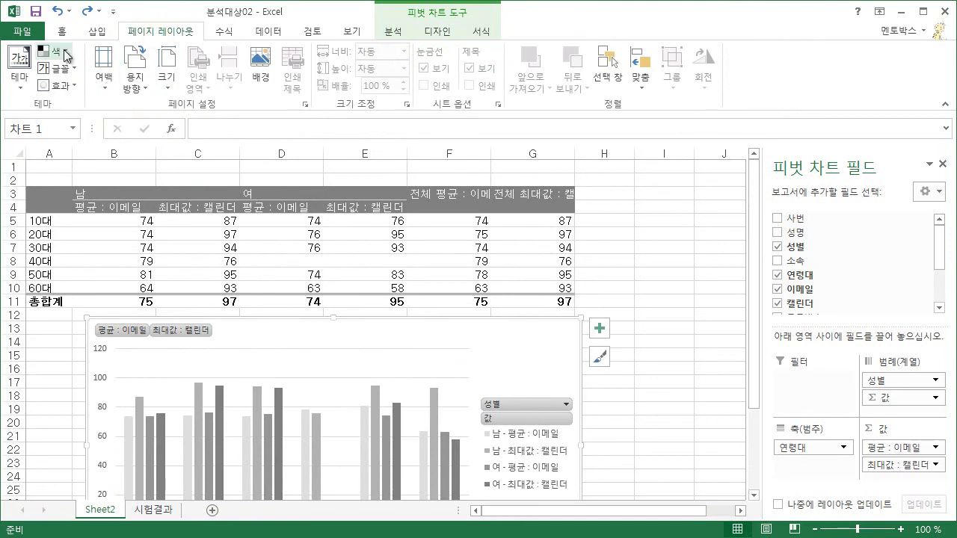
click(66, 54)
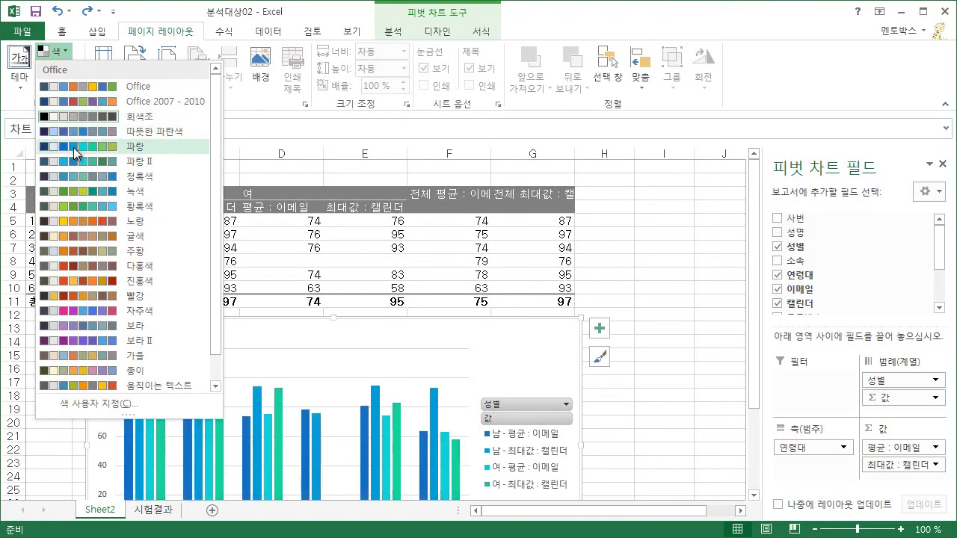
click(80, 193)
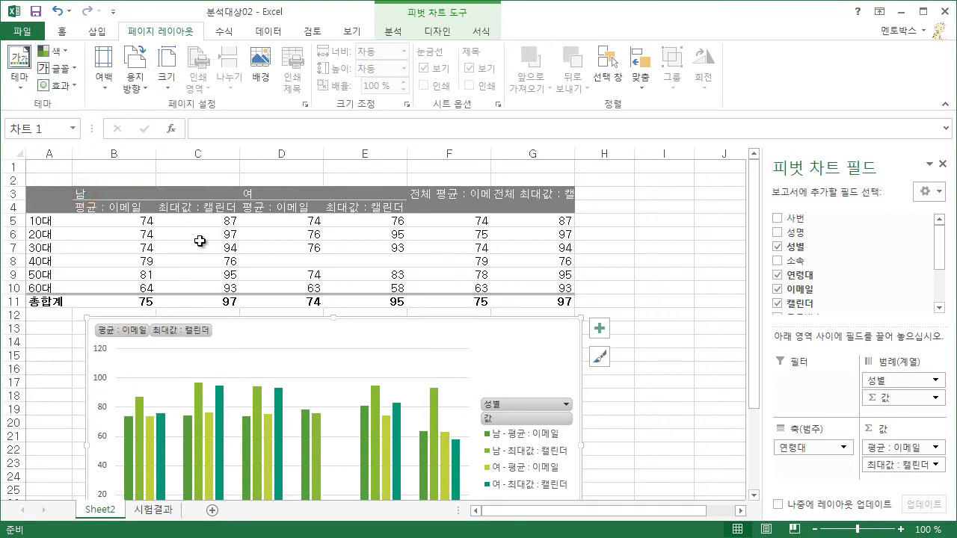
click(441, 34)
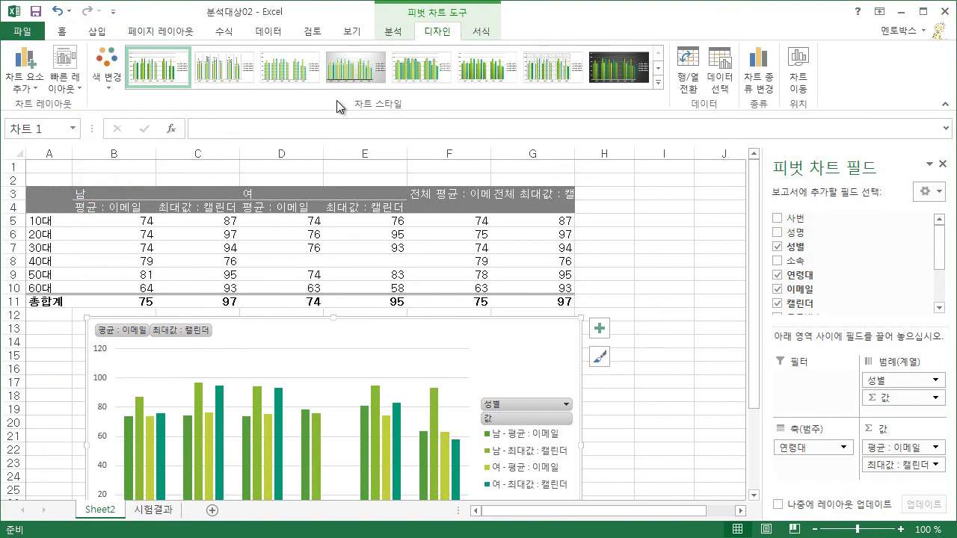
Step: Apply the dark chart style with a charcoal background and glossy green, yellow and teal columns
click(109, 75)
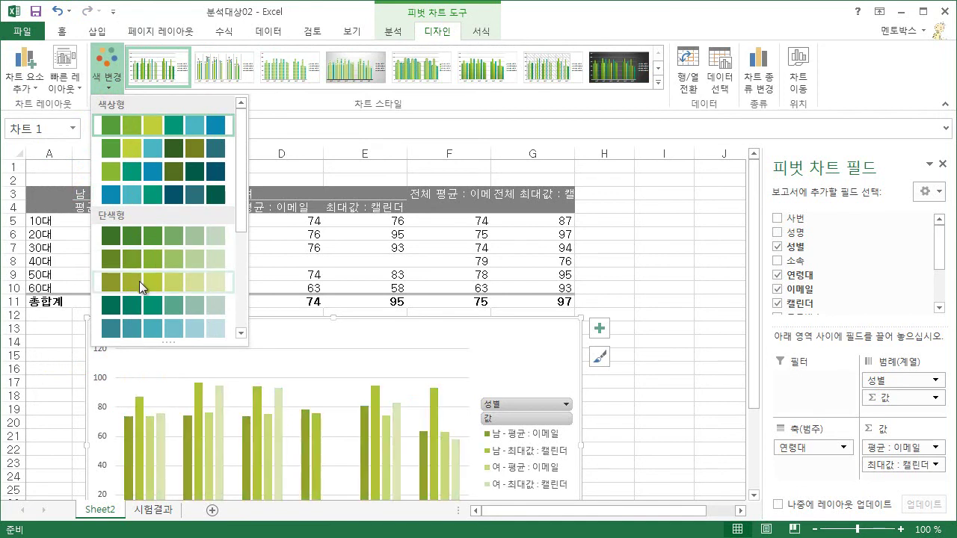
click(283, 102)
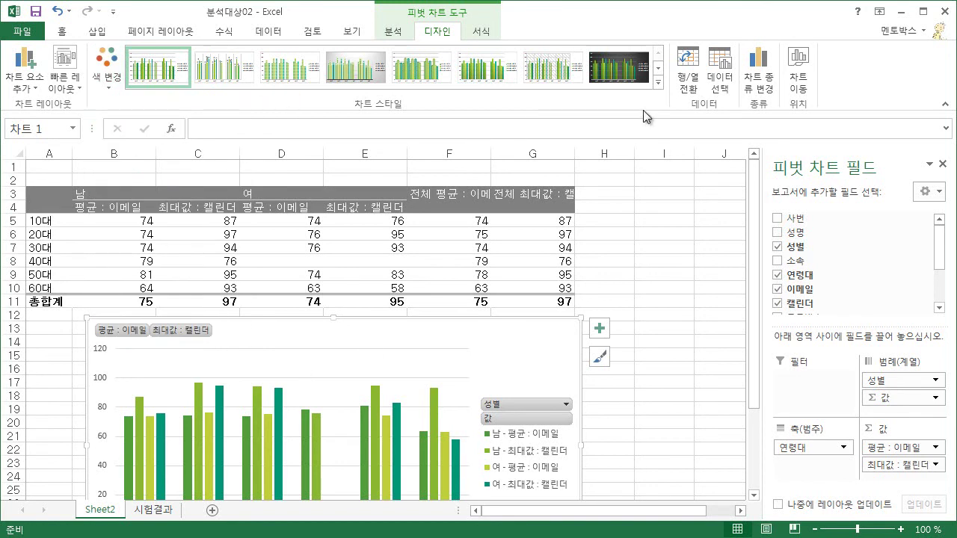
click(658, 85)
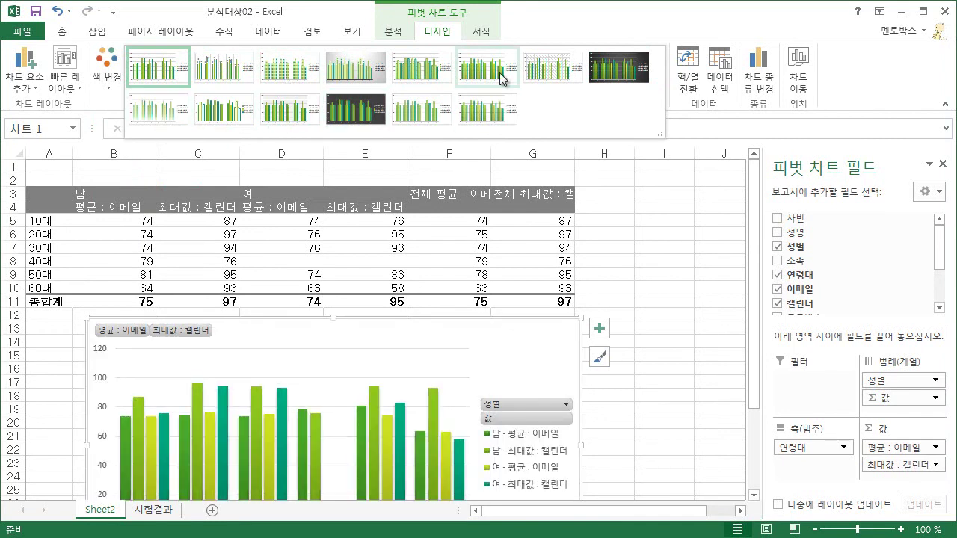
click(619, 69)
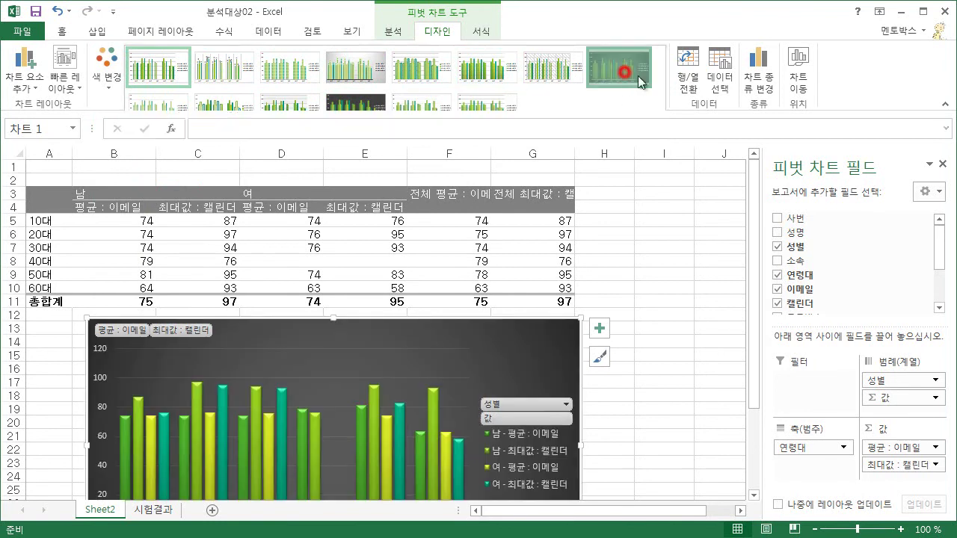
scroll(676, 290, down, 3)
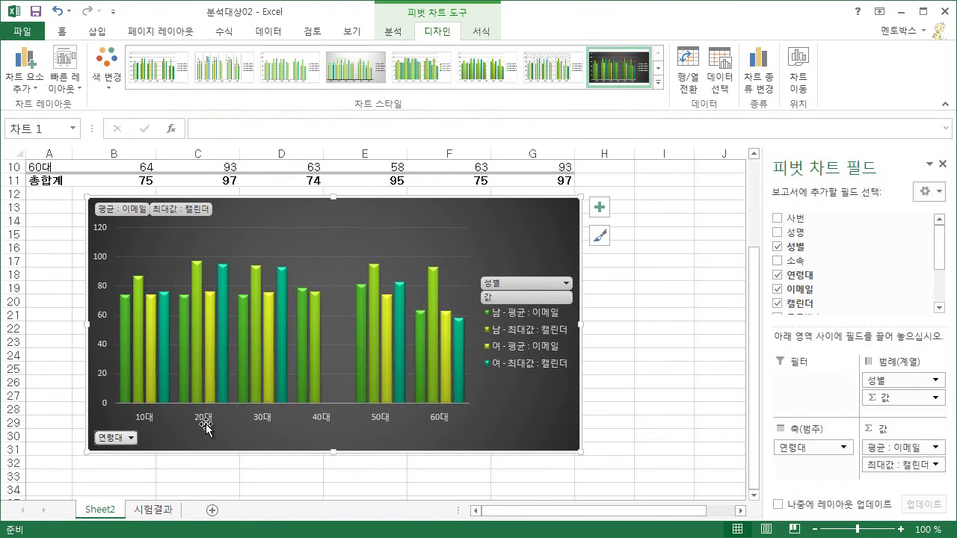
scroll(234, 378, up, 3)
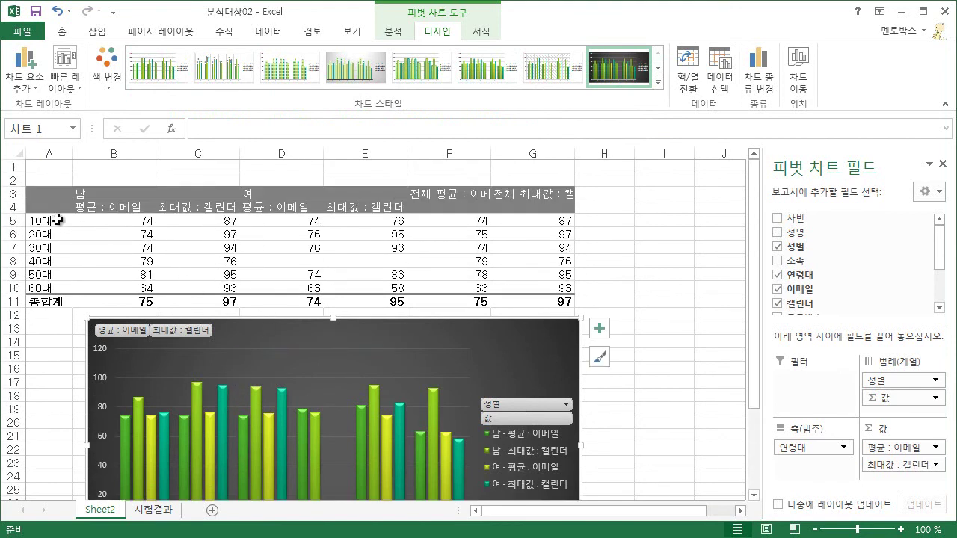
scroll(580, 363, down, 3)
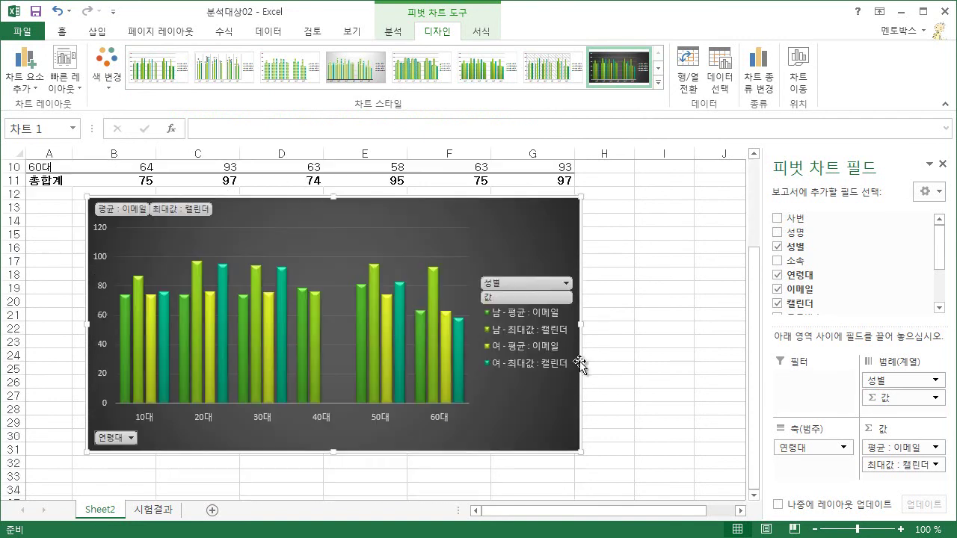
click(565, 284)
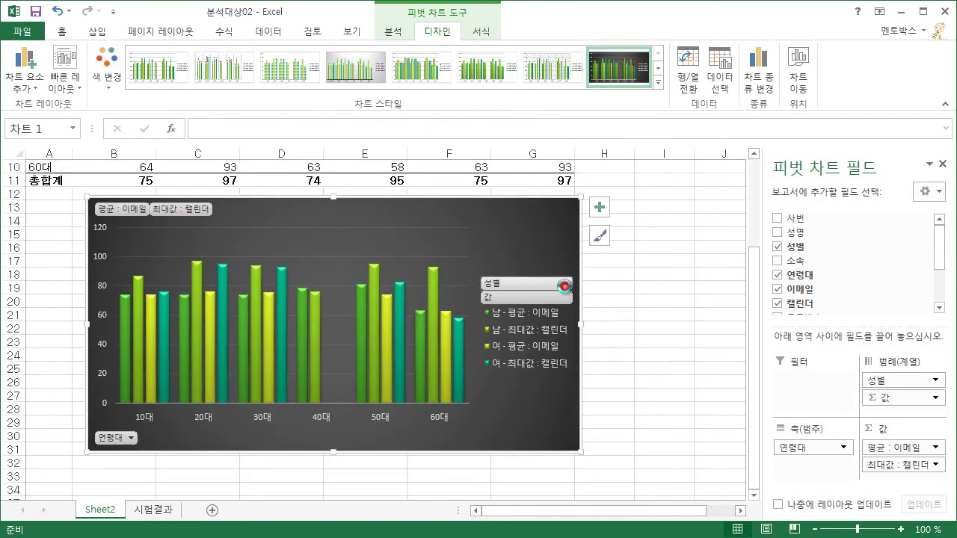
click(410, 122)
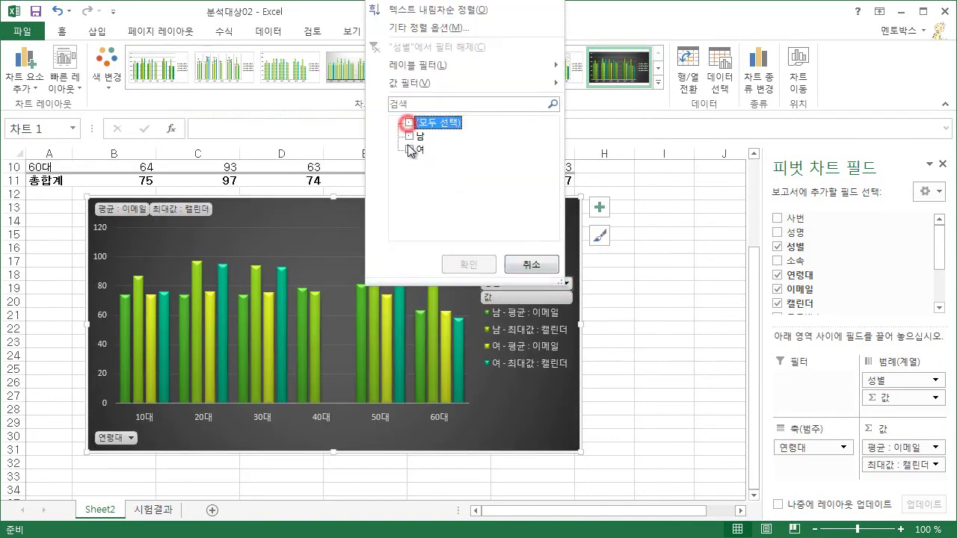
click(409, 136)
click(471, 265)
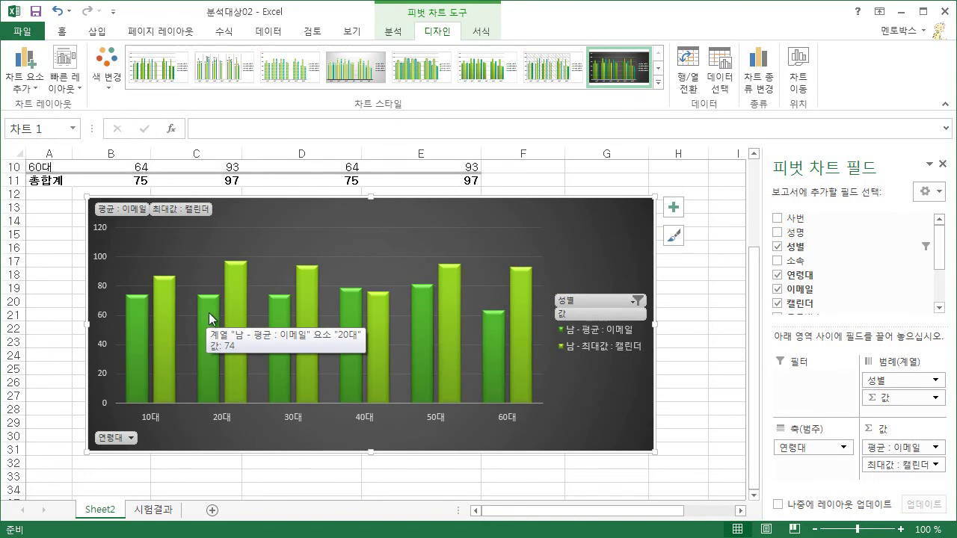
mouse_move(238, 276)
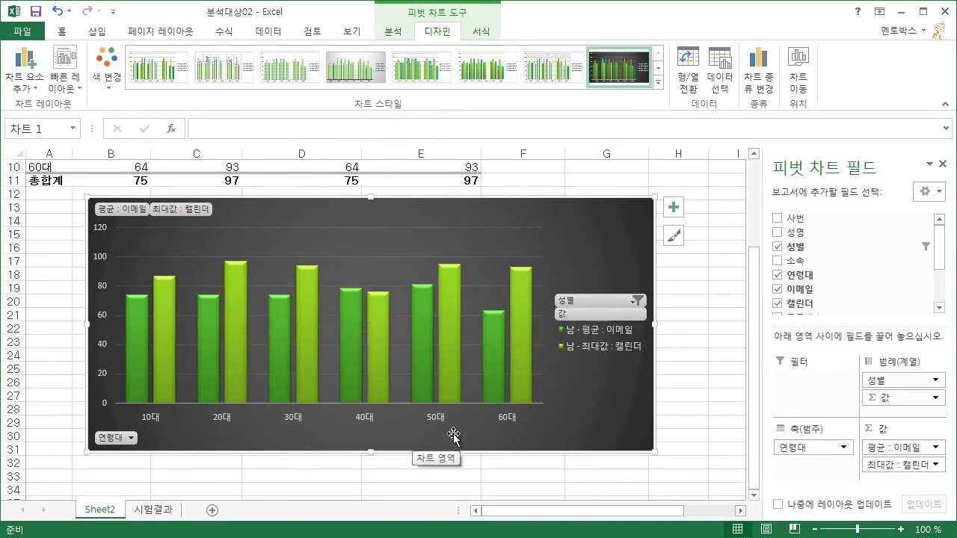
click(618, 306)
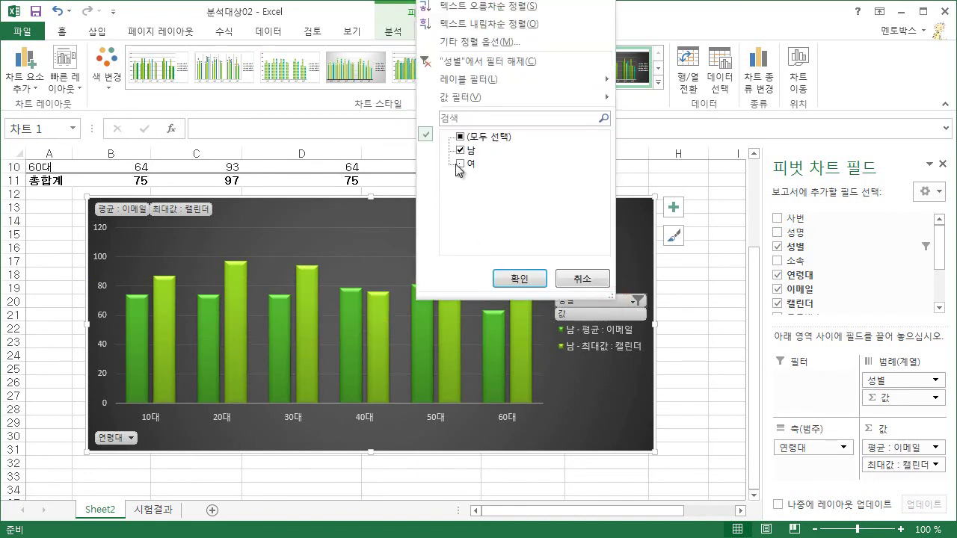
click(460, 149)
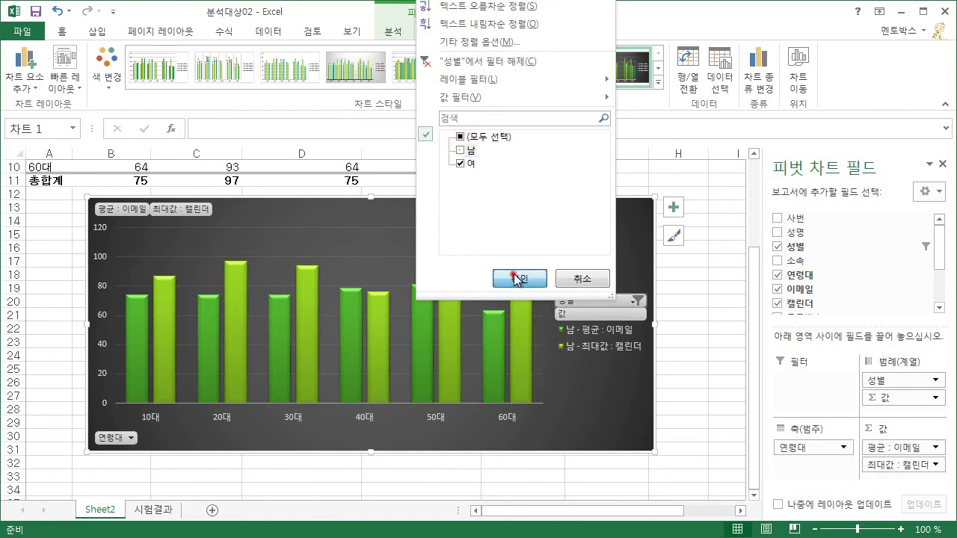
click(516, 278)
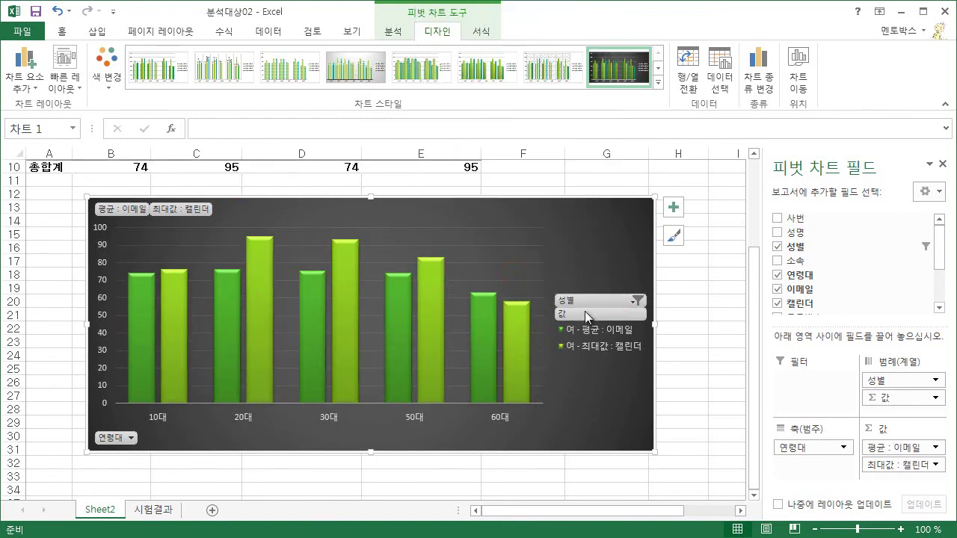
click(604, 300)
click(451, 137)
click(497, 276)
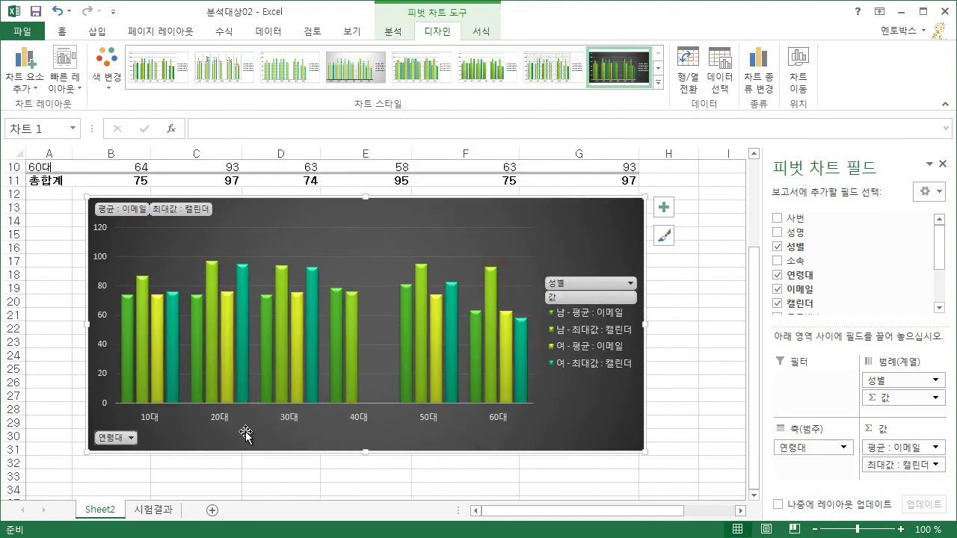
click(129, 438)
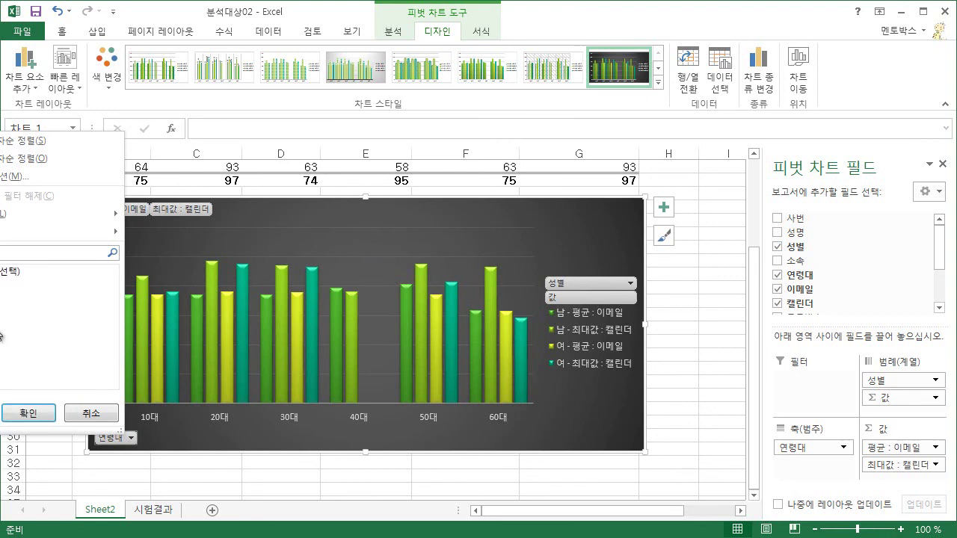
click(28, 410)
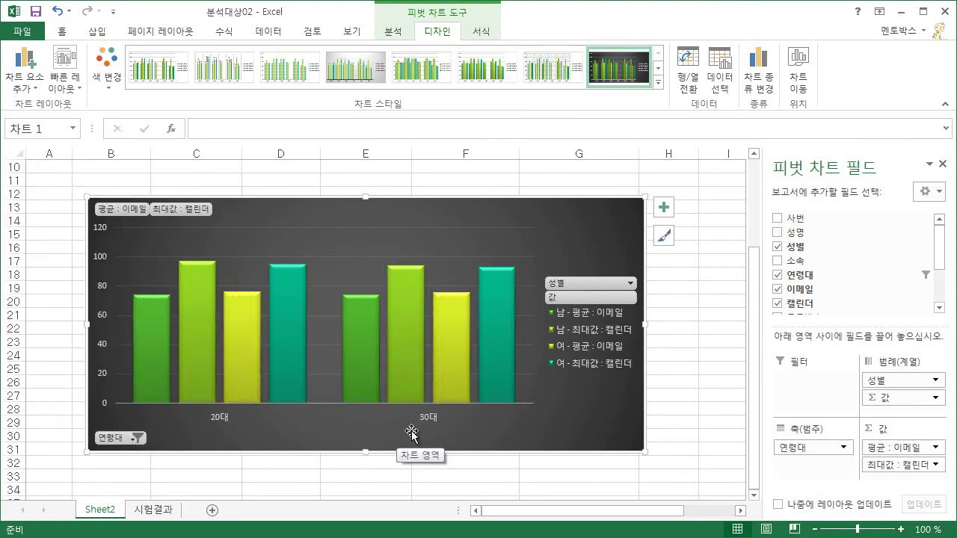
click(133, 440)
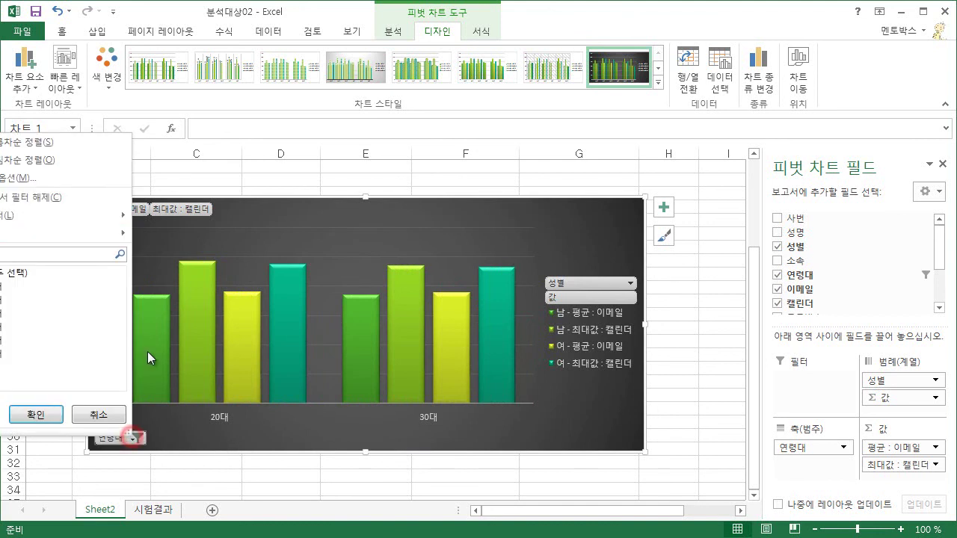
click(66, 197)
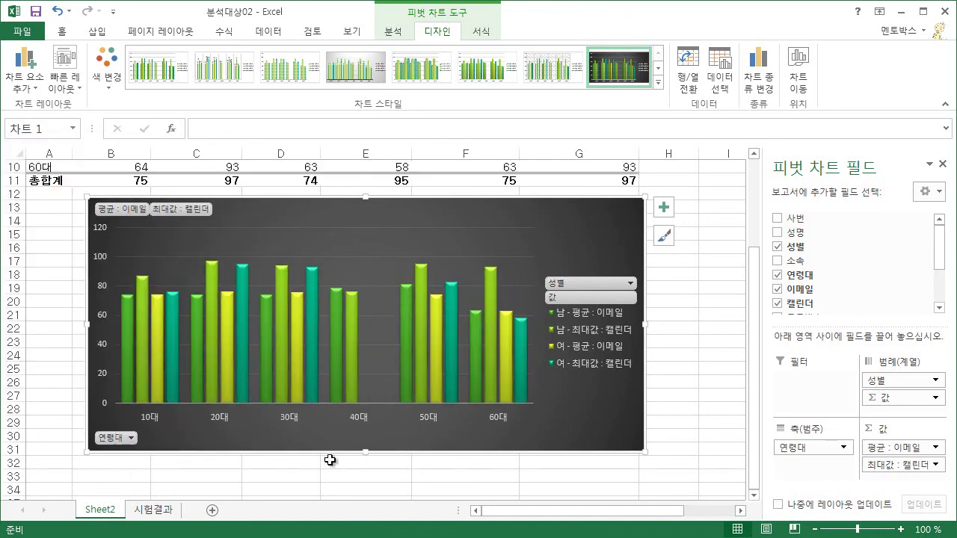
scroll(497, 351, up, 3)
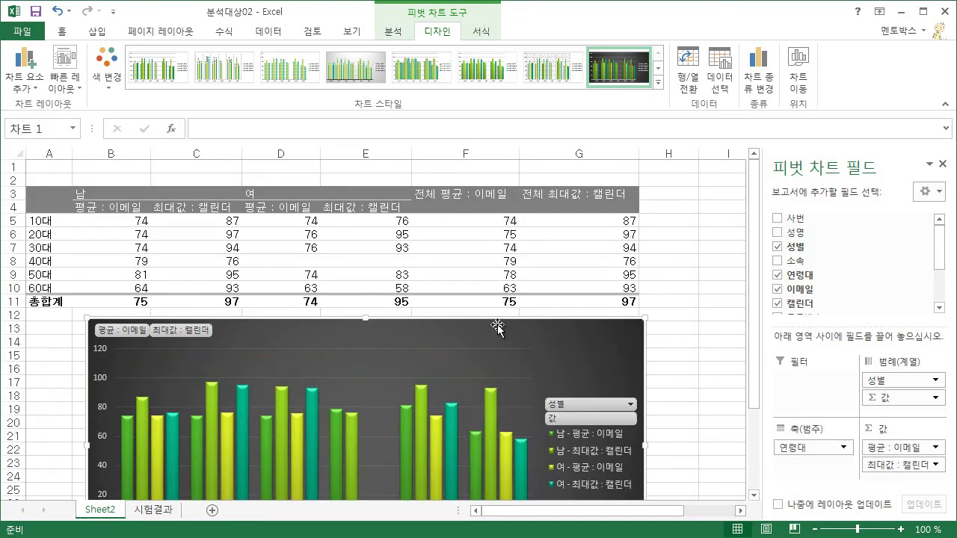
scroll(497, 287, down, 3)
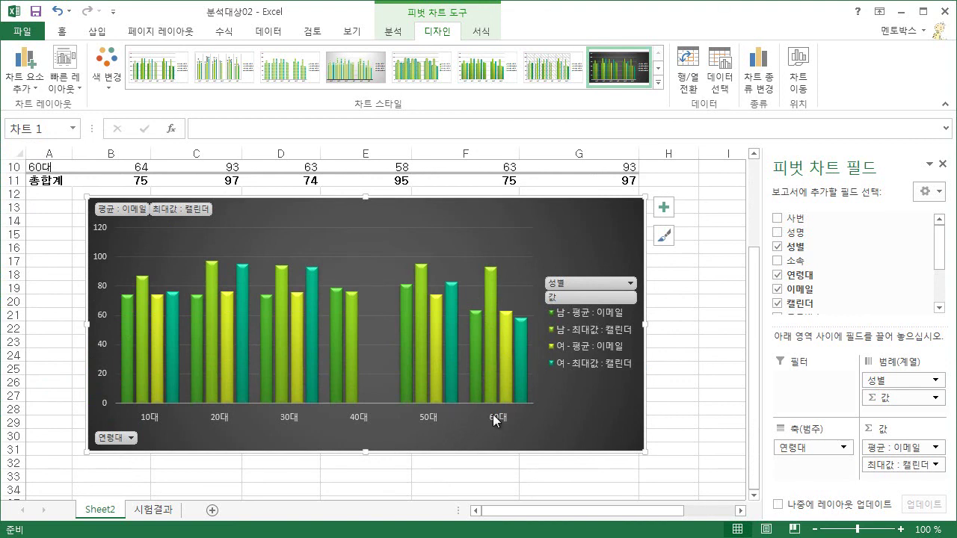
click(630, 282)
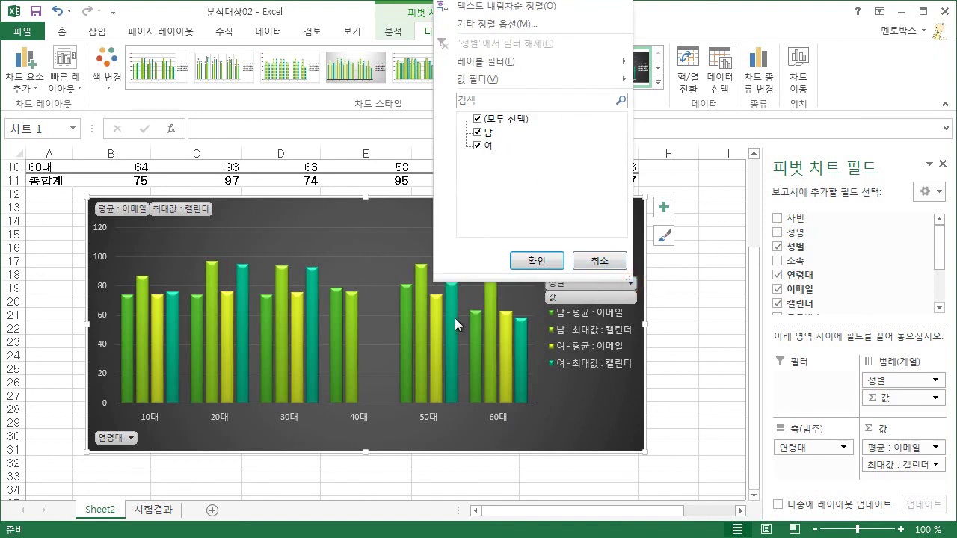
click(600, 262)
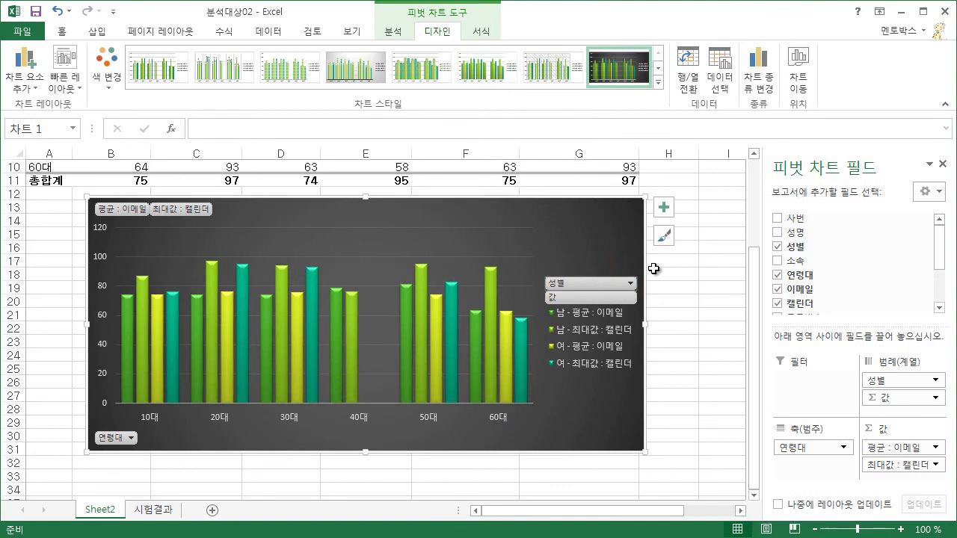